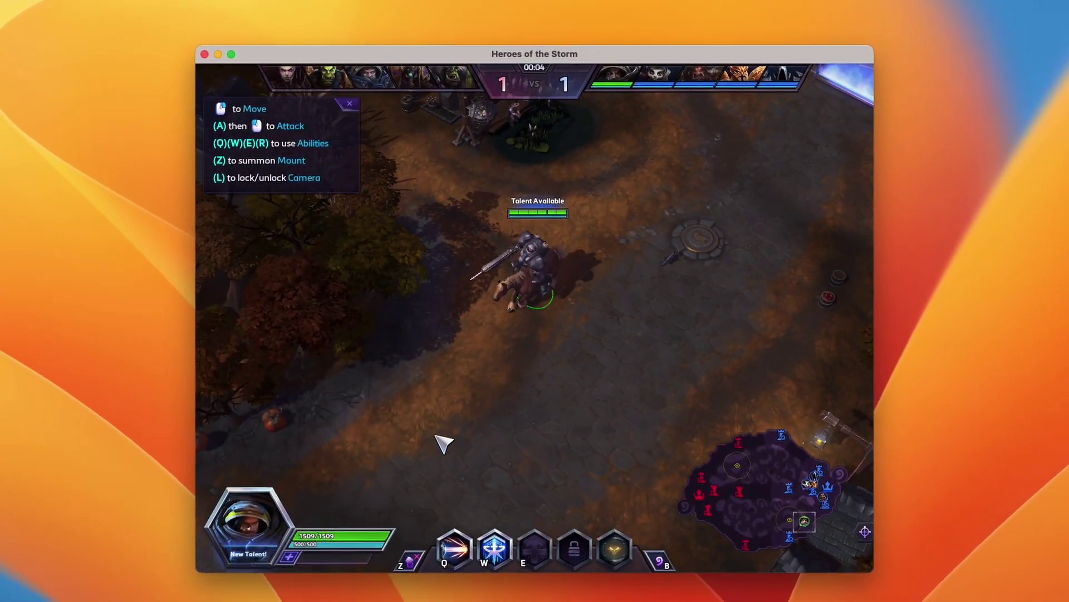
right_click(438, 426)
right_click(393, 397)
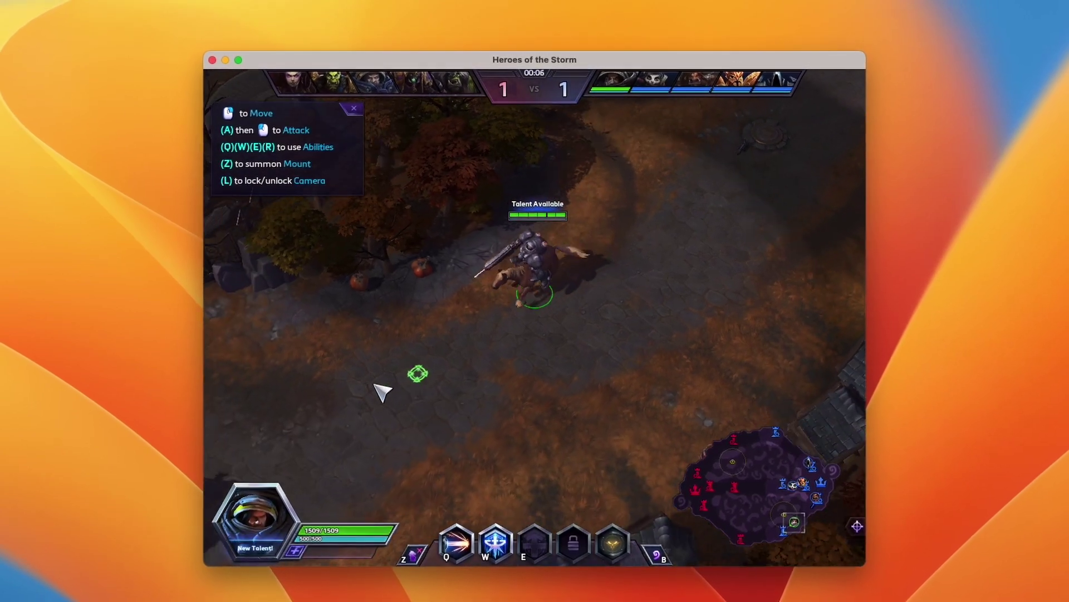
right_click(376, 384)
right_click(339, 369)
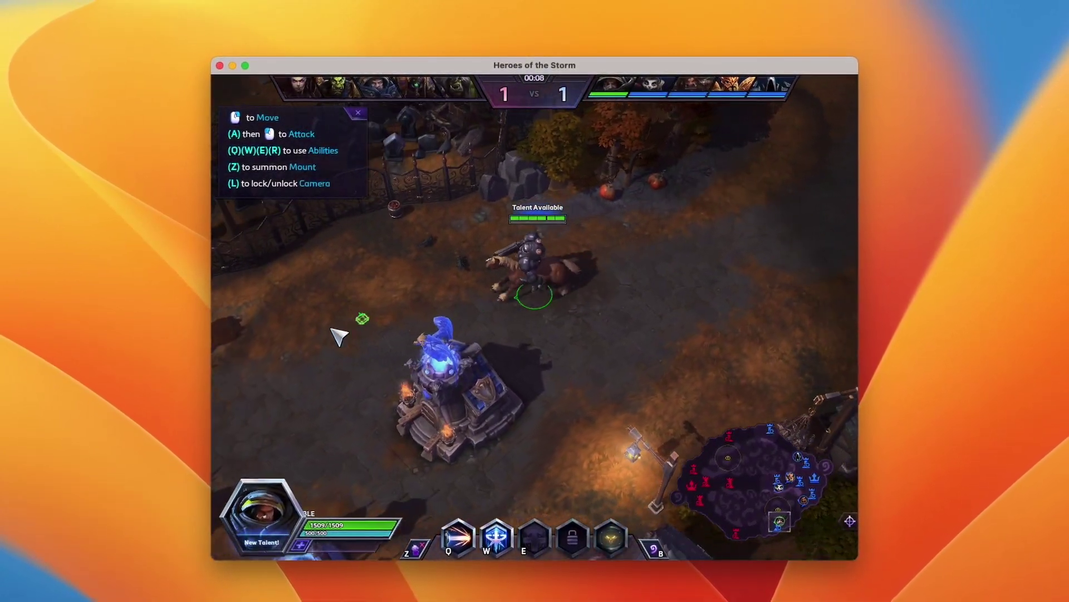
right_click(329, 357)
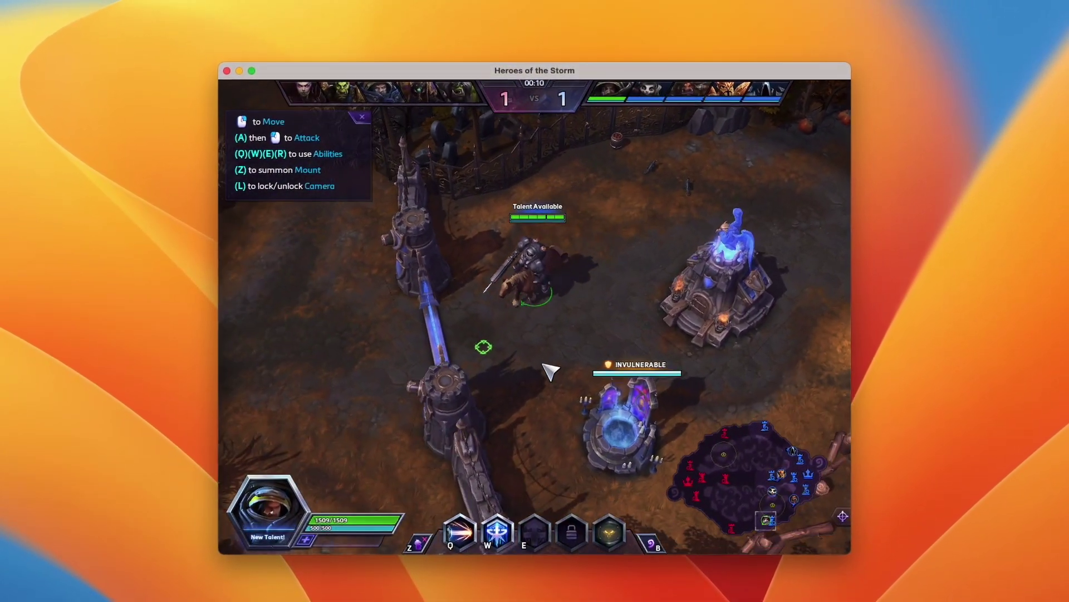
right_click(648, 272)
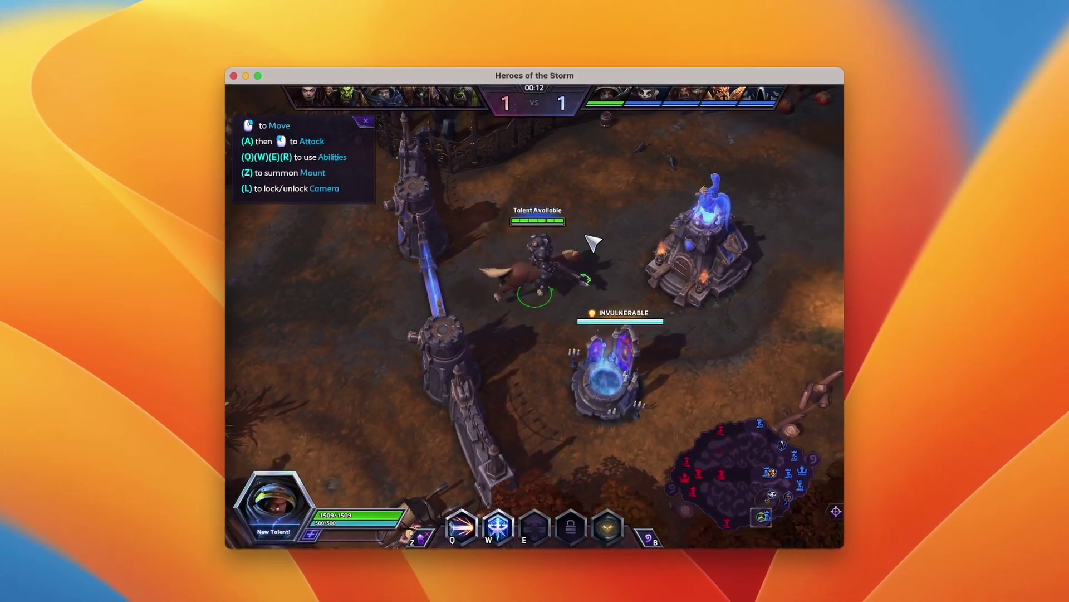
right_click(591, 279)
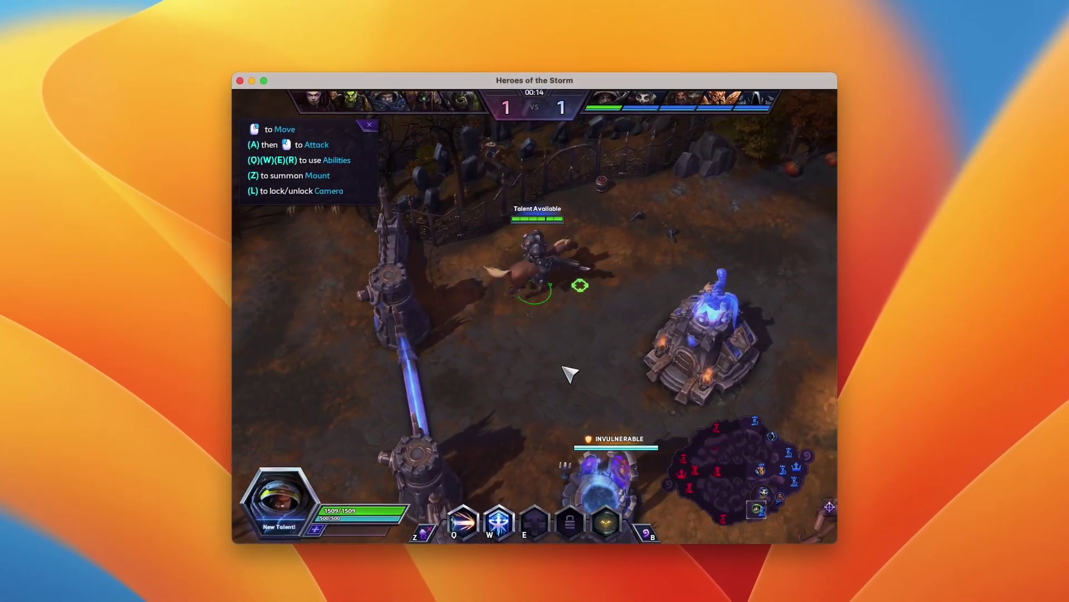
right_click(554, 360)
right_click(462, 335)
right_click(680, 359)
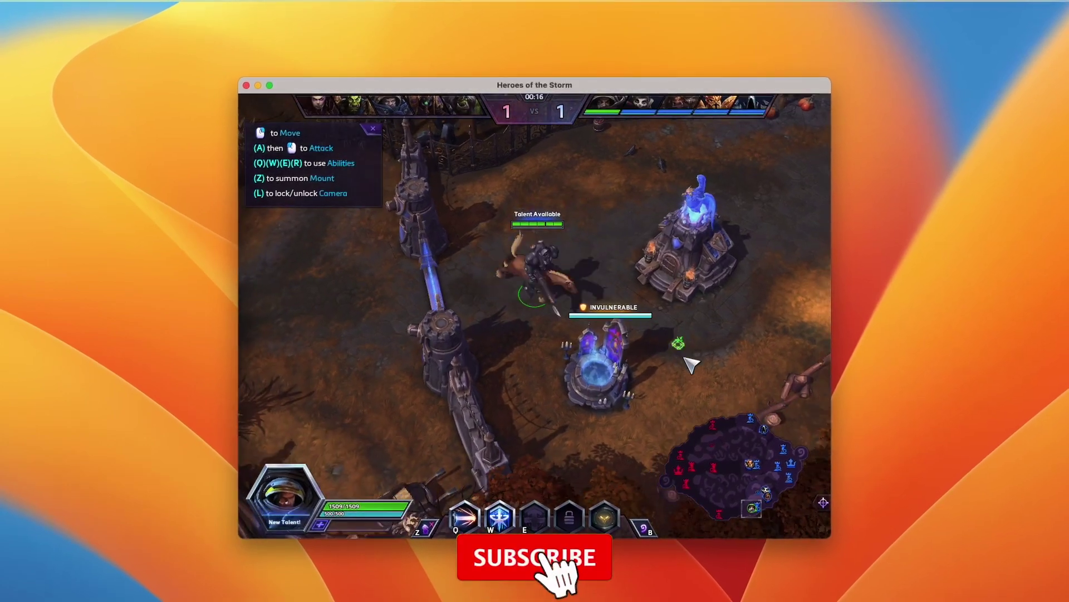
right_click(649, 207)
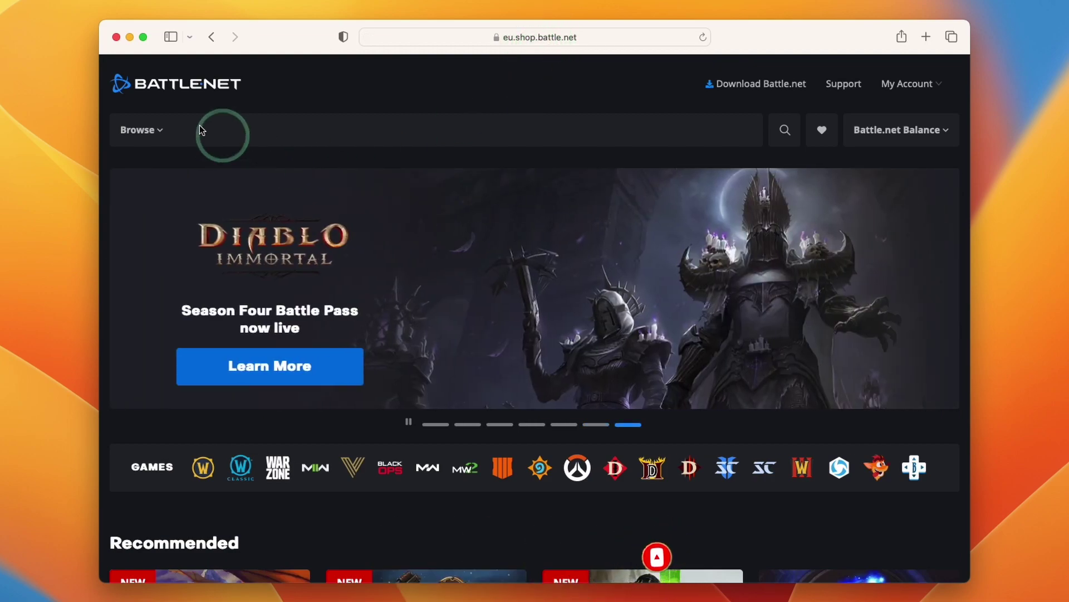
left_click(739, 90)
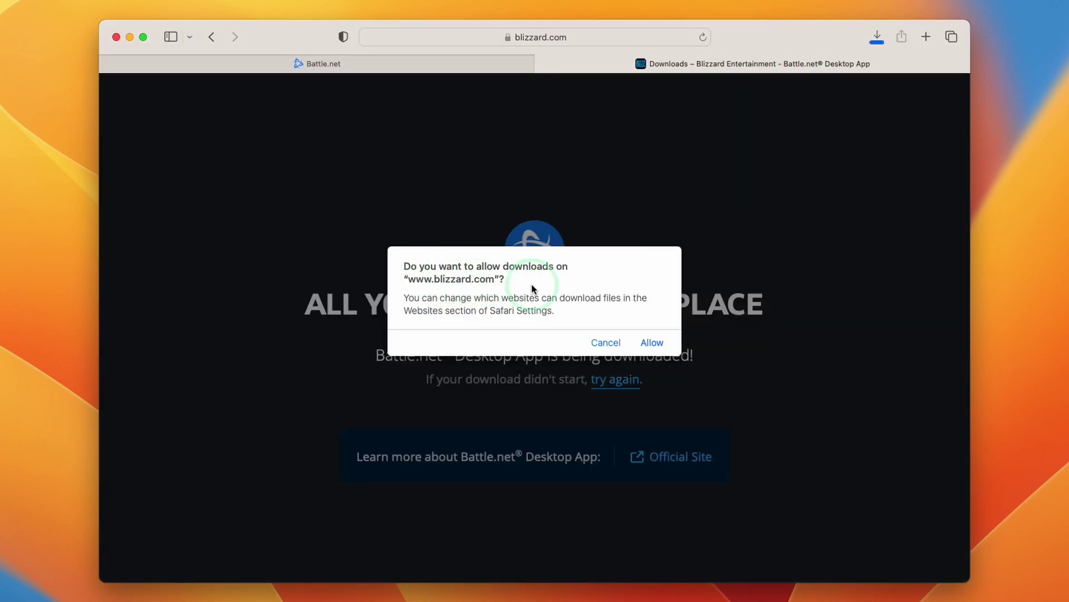
left_click(651, 342)
key("super+m")
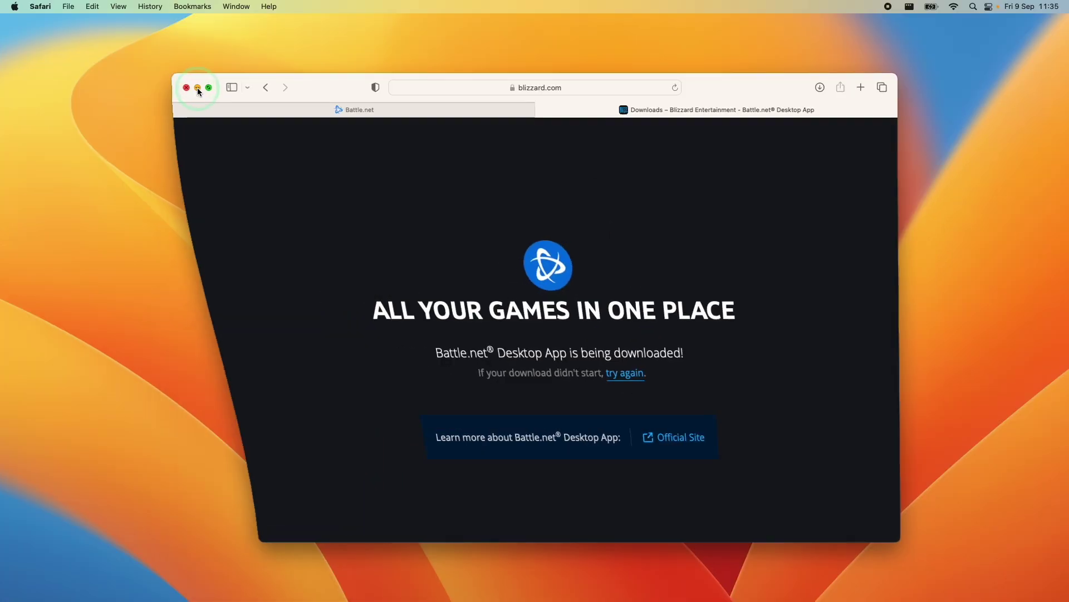
Launch Battle.net-Setup from the Downloads folder in Finder, approve opening it, and continue with English (UK)
left_click(112, 578)
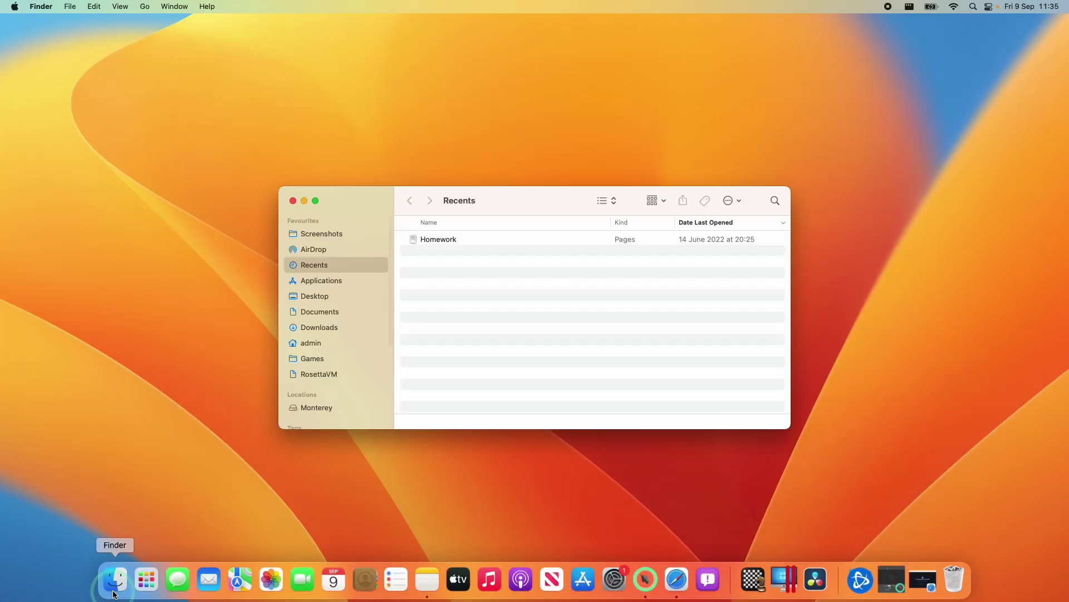
left_click(280, 324)
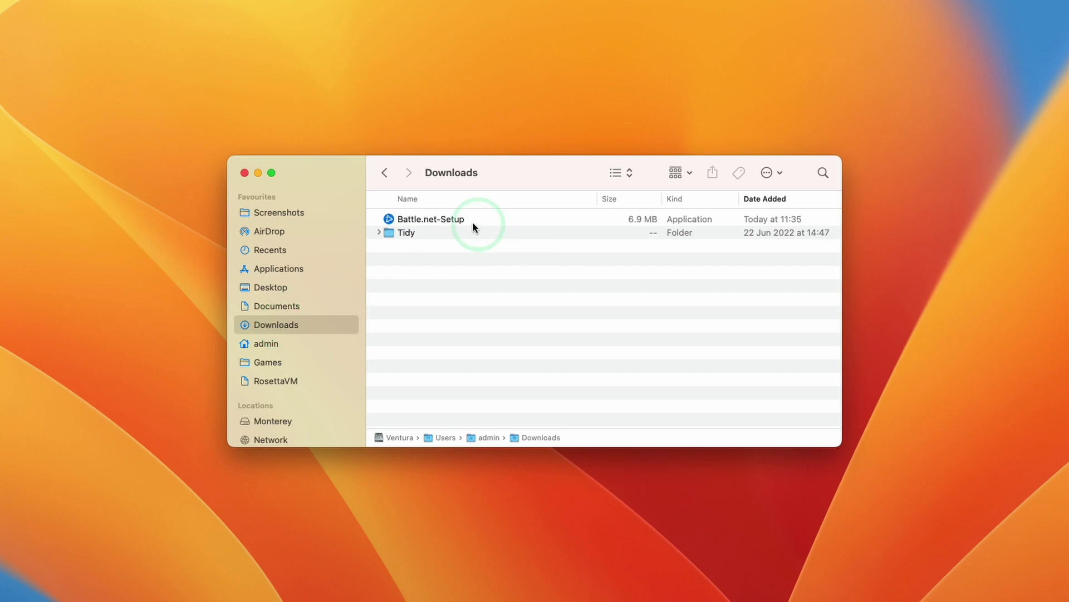
left_click(436, 219)
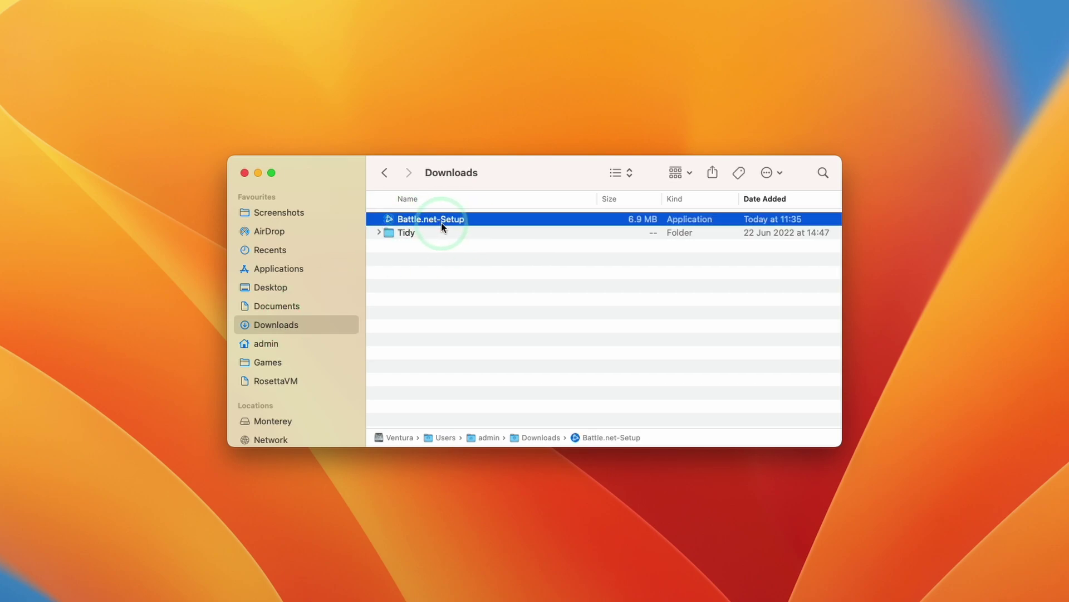
double_click(443, 222)
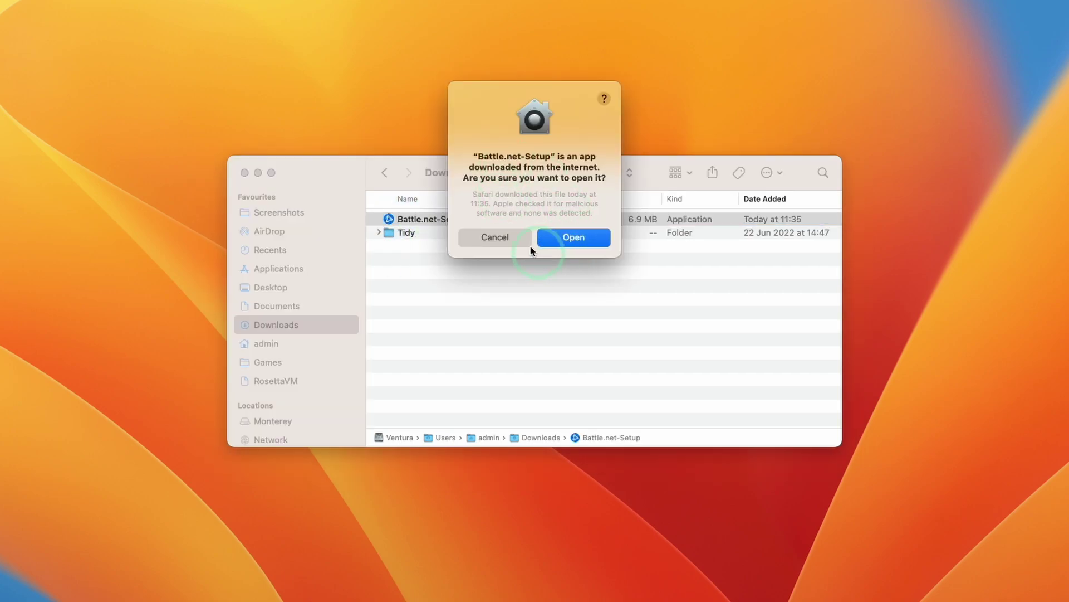
left_click(579, 238)
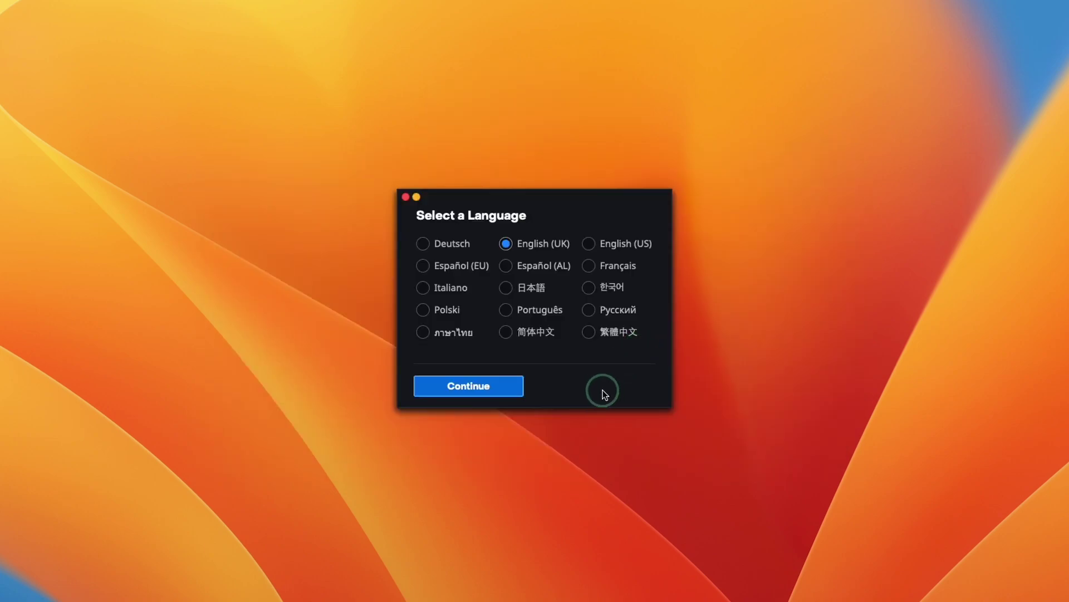
left_click(480, 388)
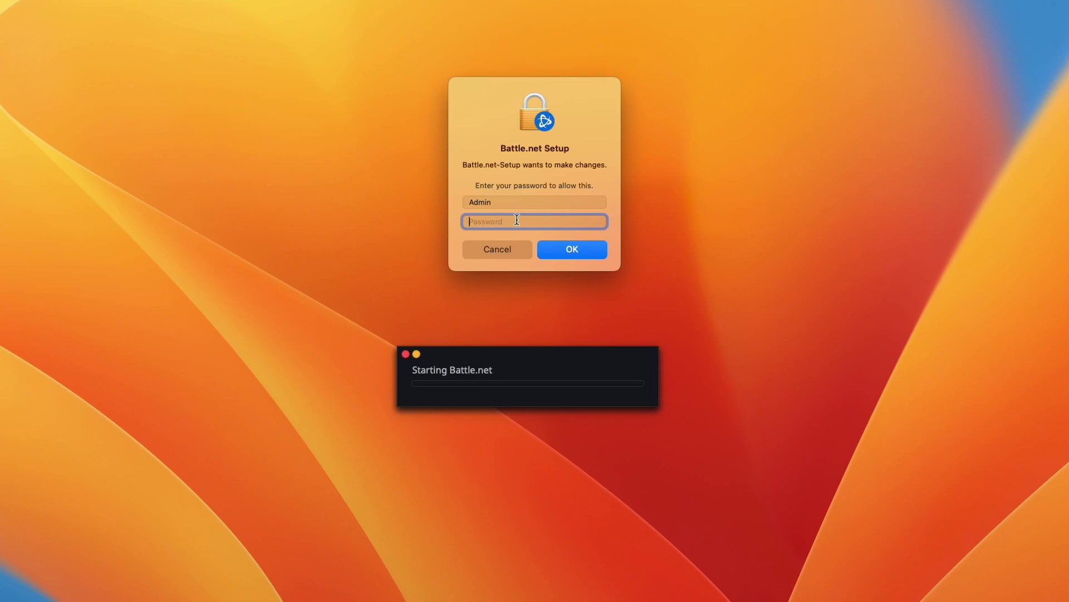
Authorise the setup and certificate trust changes with the admin account password, and install Battle.net in /Applications without launching at startup
left_click(566, 253)
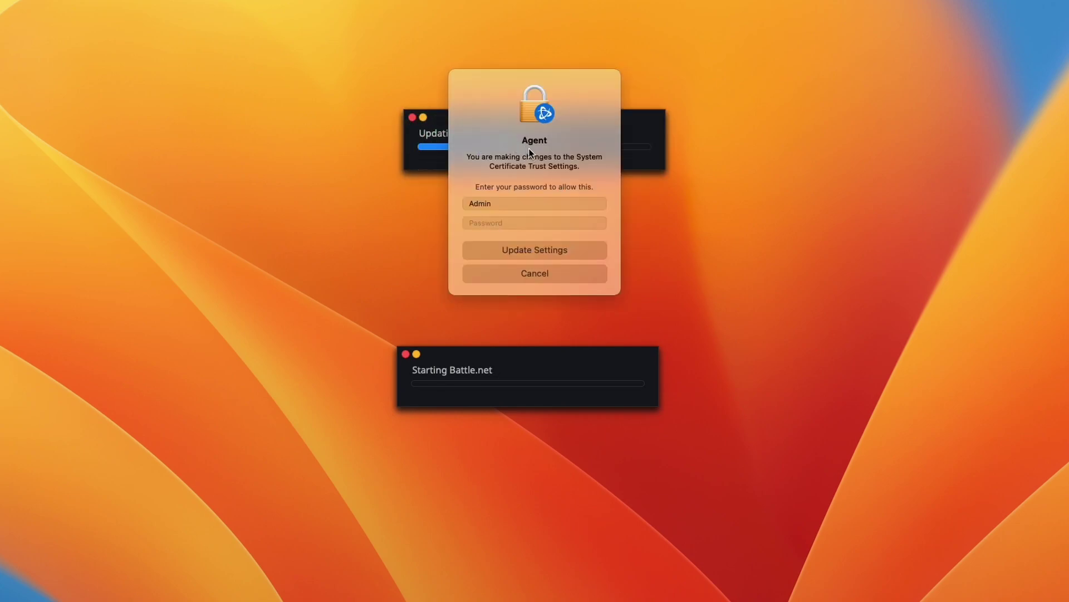
left_click(517, 223)
type("*****")
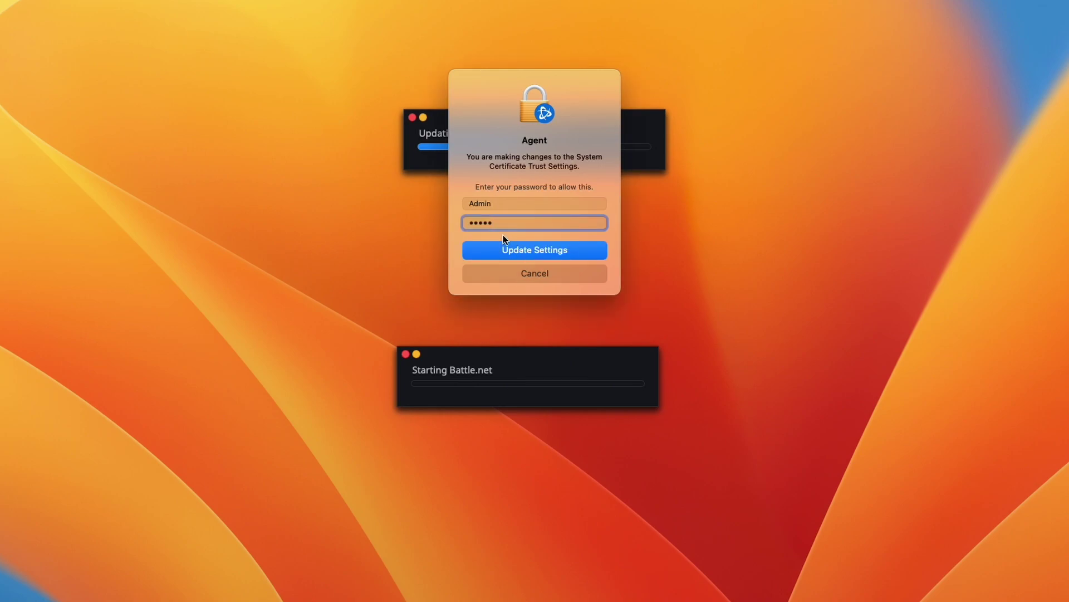
left_click(514, 252)
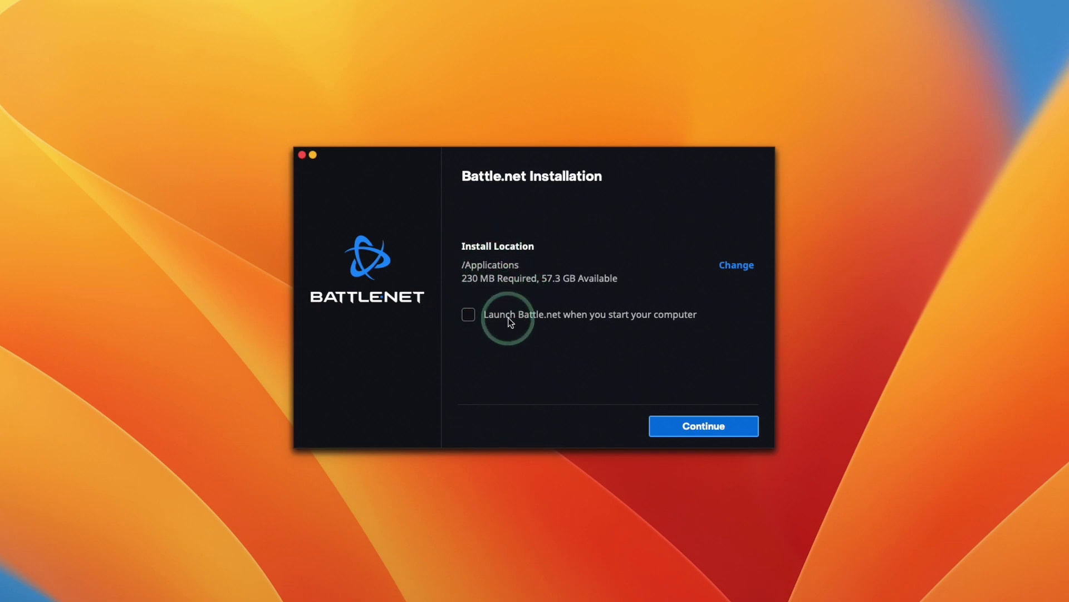
left_click(690, 435)
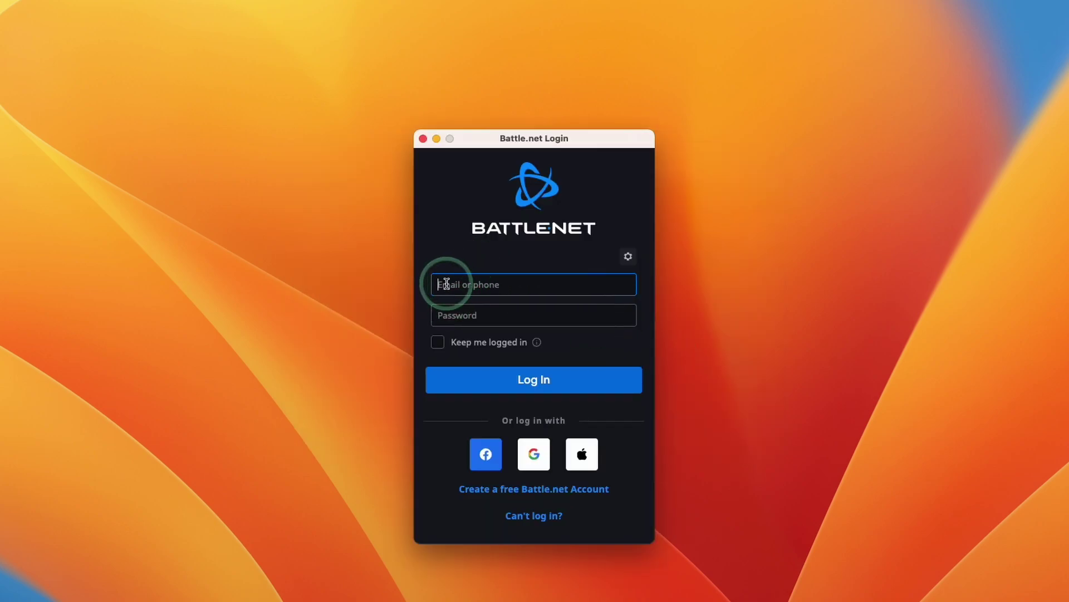
View the sign-up form for a free Battle.net account and return to the login form
left_click(473, 315)
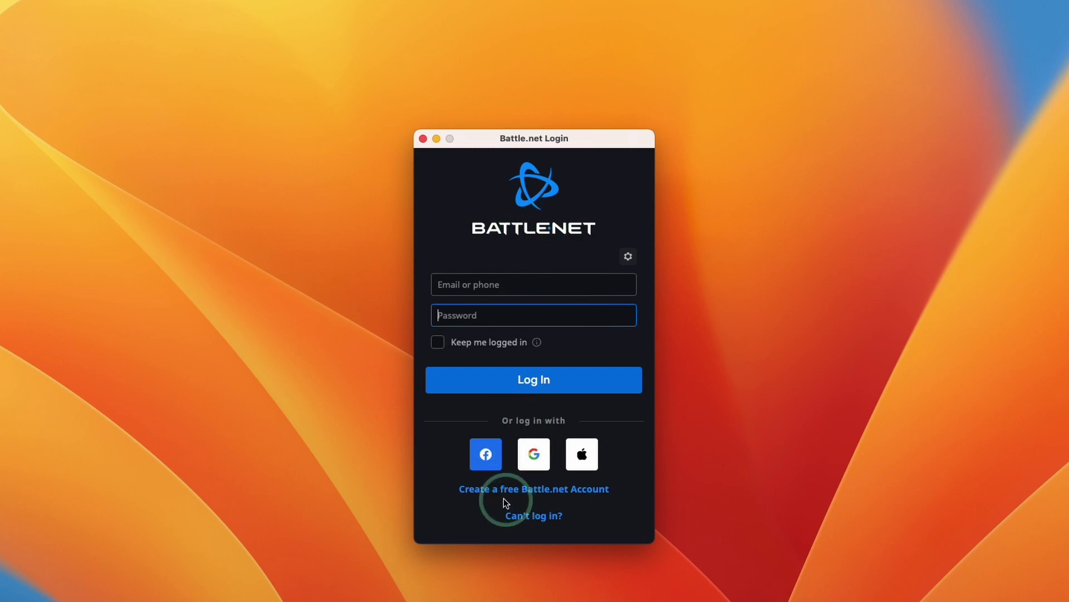
left_click(483, 490)
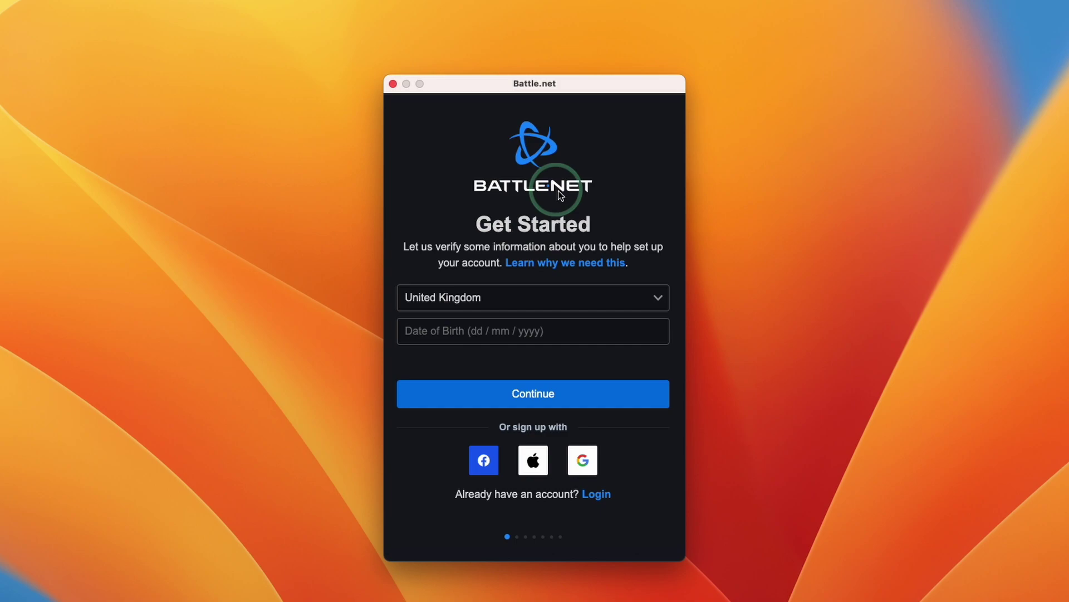
left_click(603, 499)
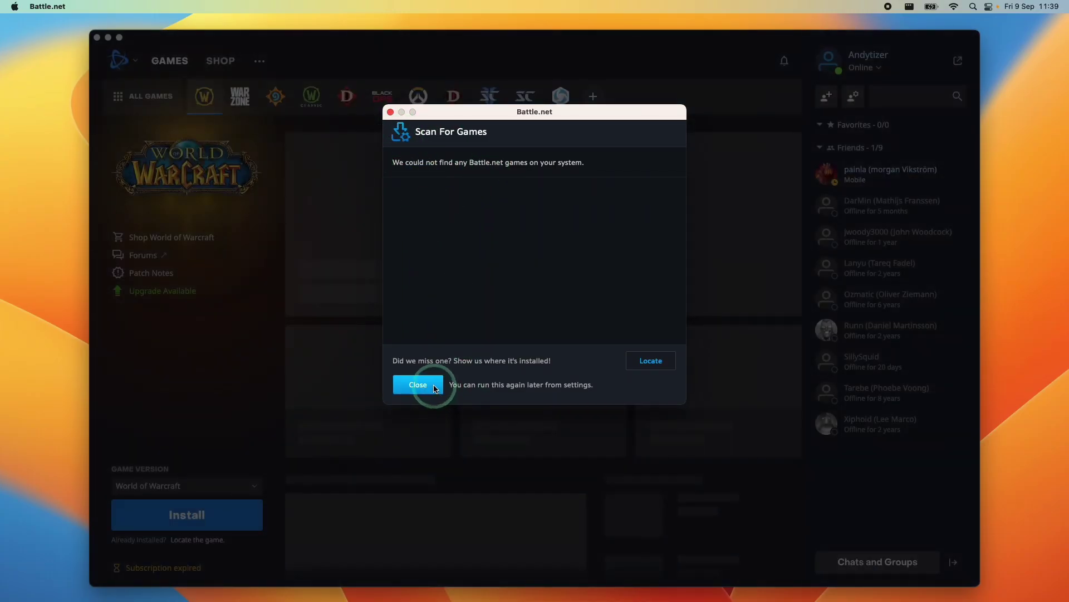
Dismiss the game scan and the welcome tour, and collapse the friends list
left_click(419, 385)
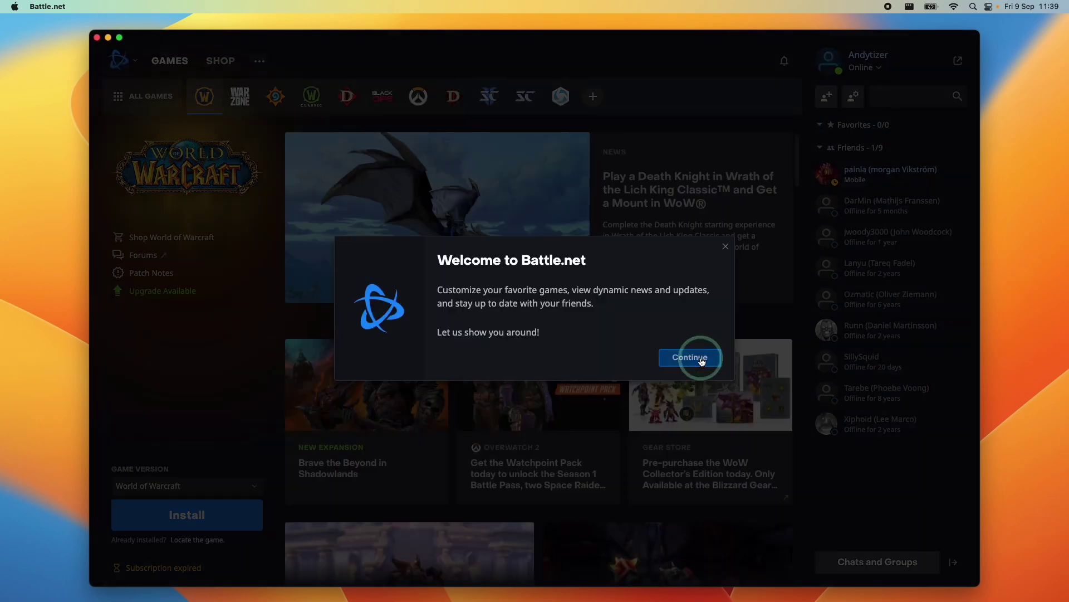
left_click(690, 357)
left_click(385, 185)
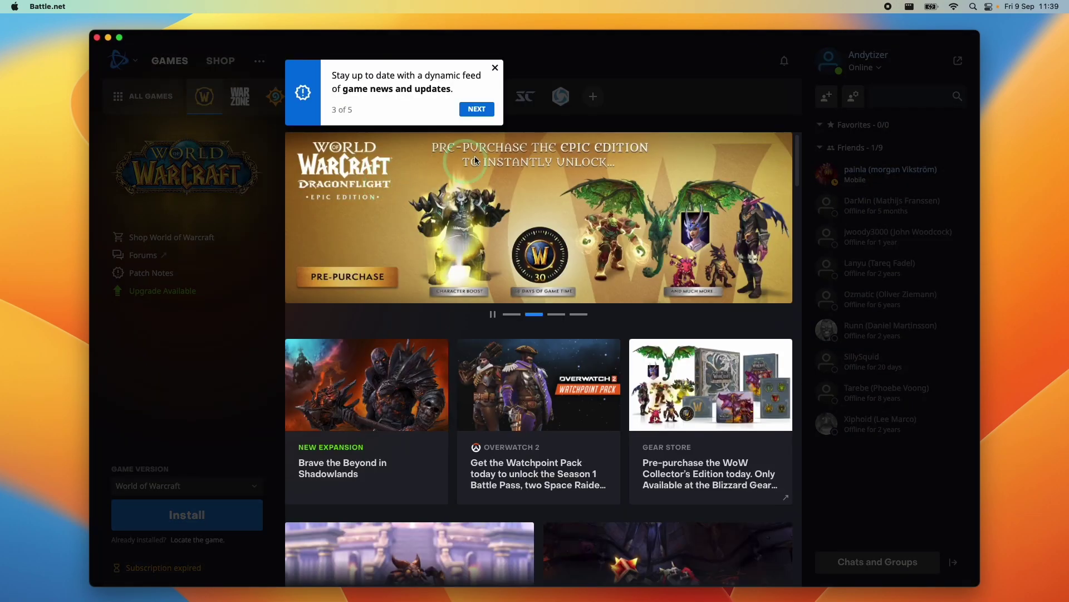
left_click(477, 110)
left_click(772, 147)
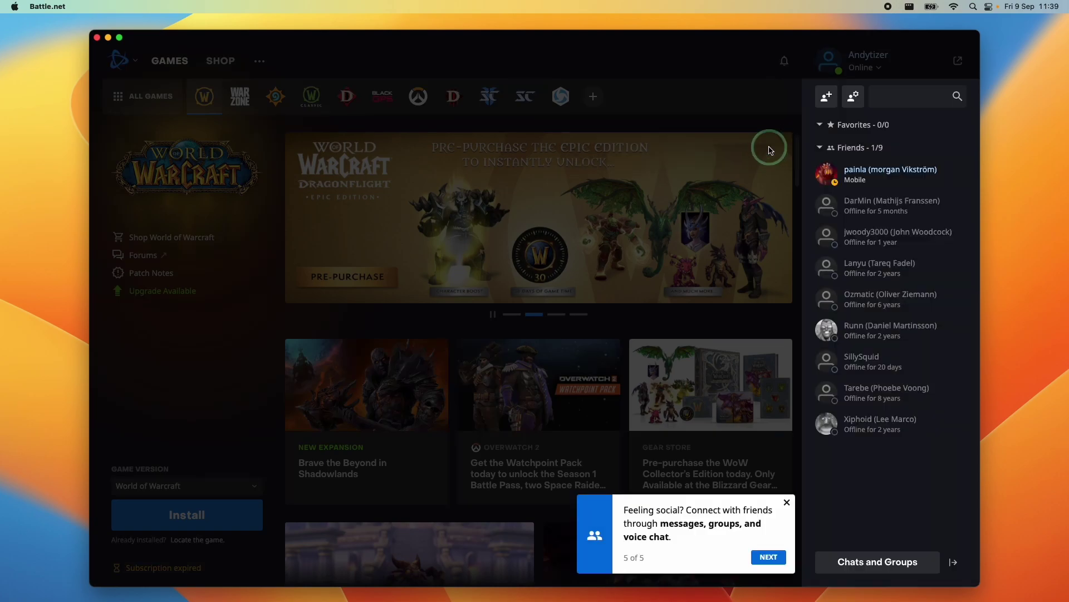
left_click(959, 63)
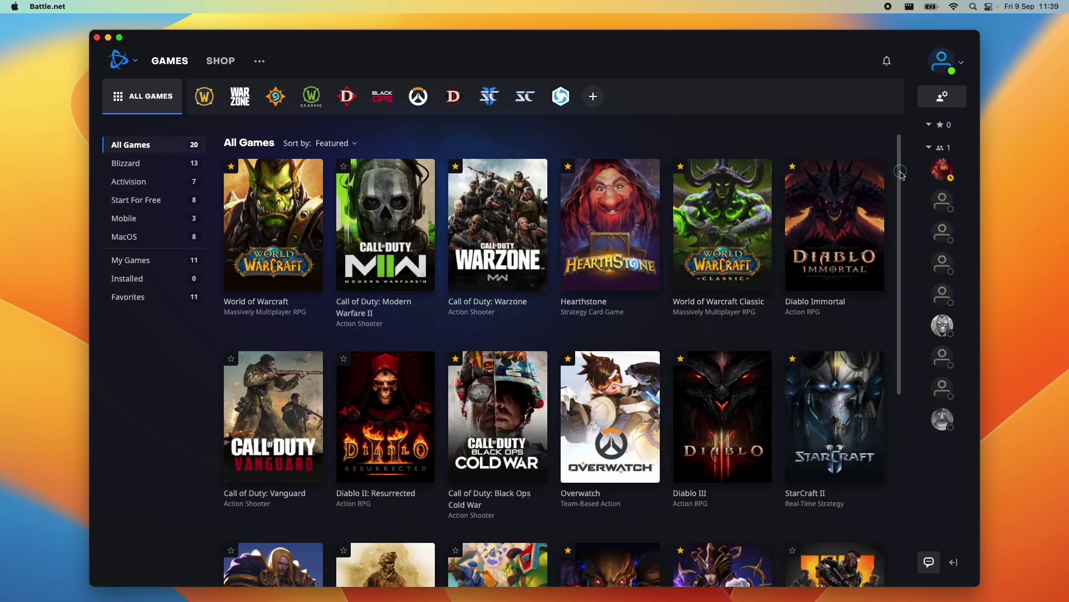
Look through the All Games library and the shop's list of games and services
left_click_drag(902, 175, 898, 382)
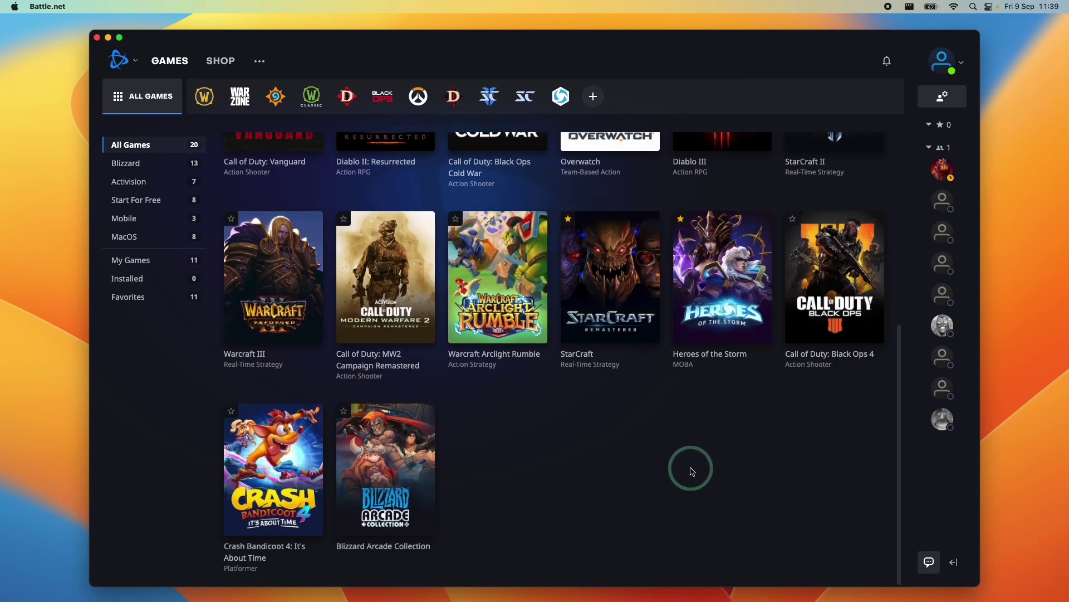
scroll(692, 470, "up", 6)
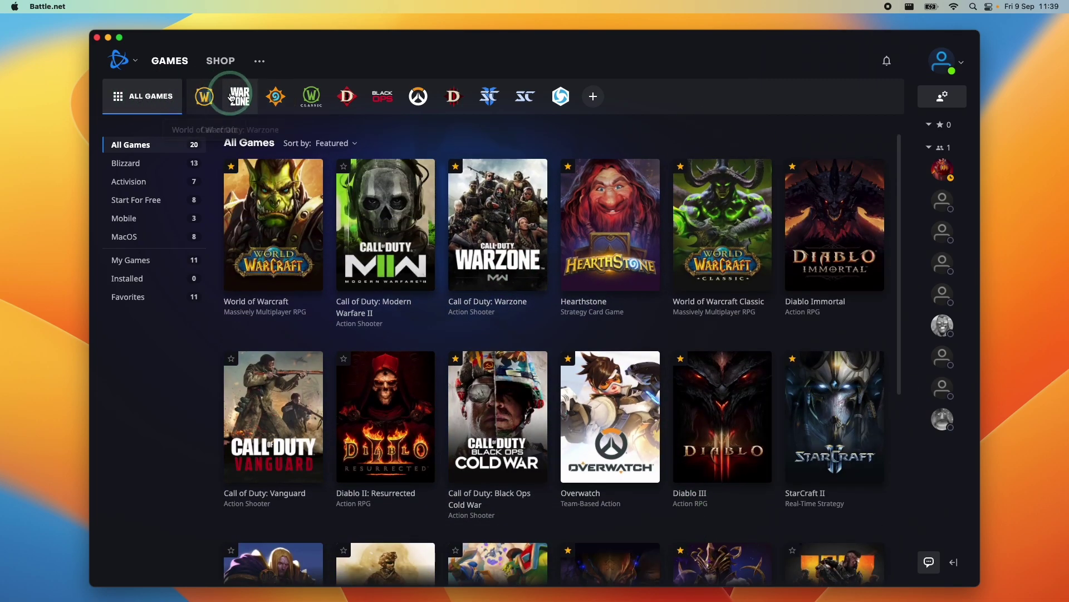
left_click(221, 60)
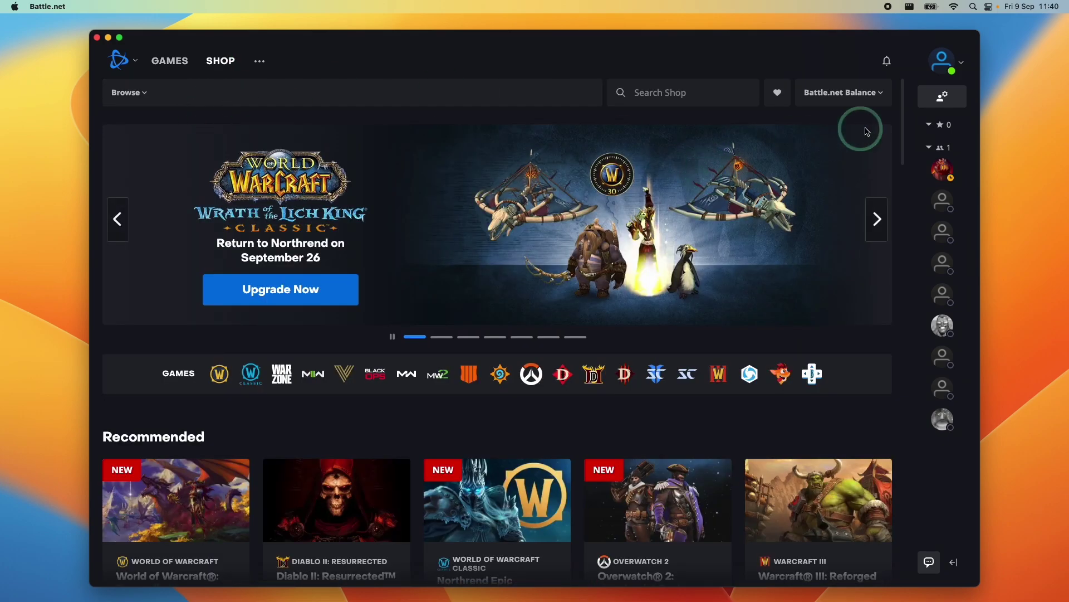
left_click_drag(902, 108, 138, 110)
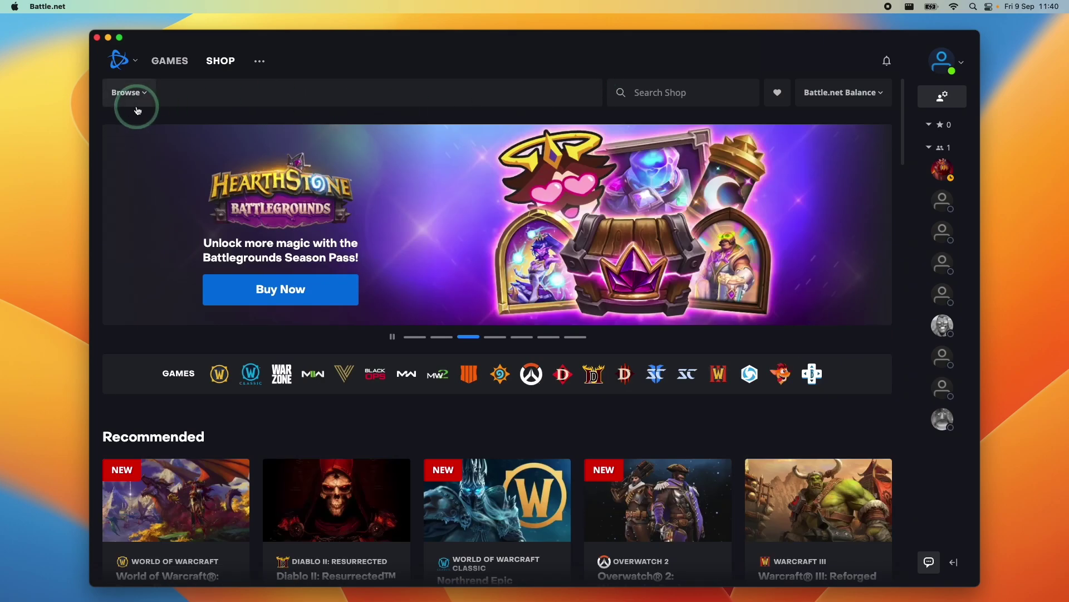
left_click(140, 93)
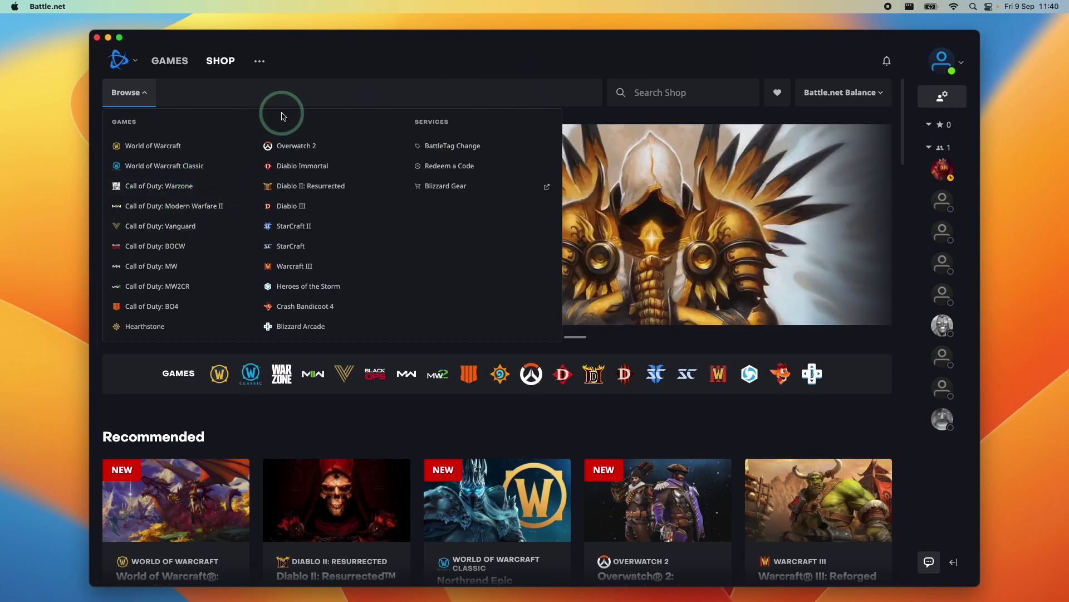
left_click(132, 92)
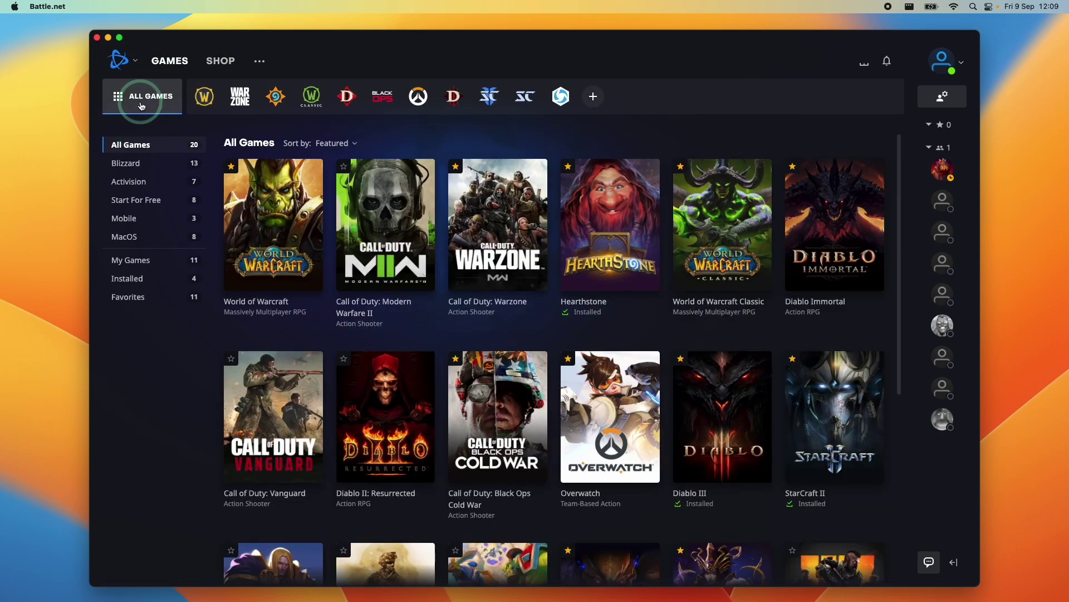
Find Heroes of the Storm in the All Games library and open its game page
left_click_drag(894, 149, 898, 170)
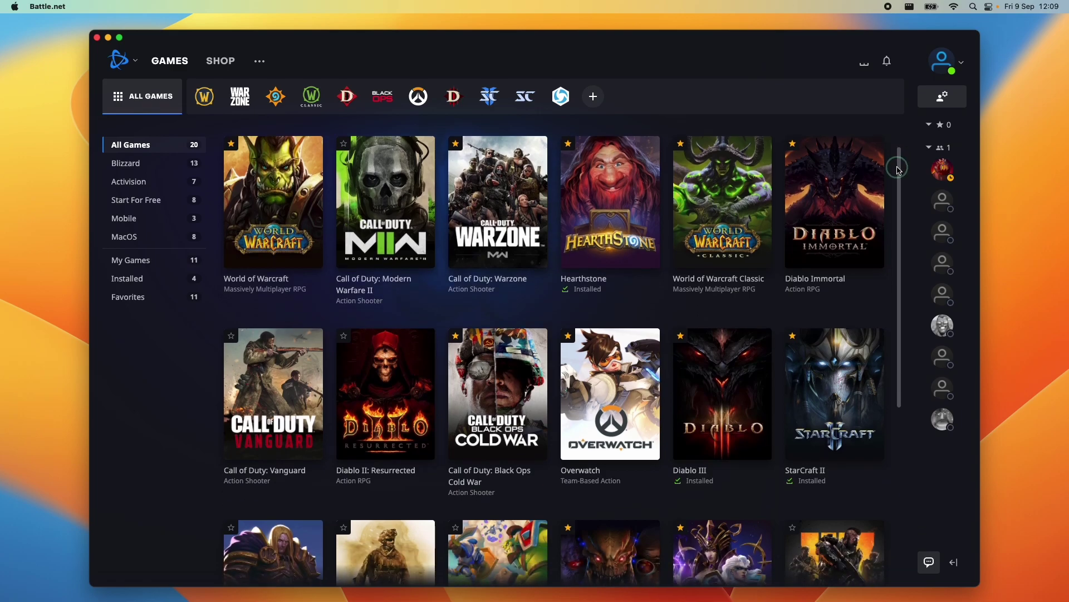
scroll(677, 268, "down", 10)
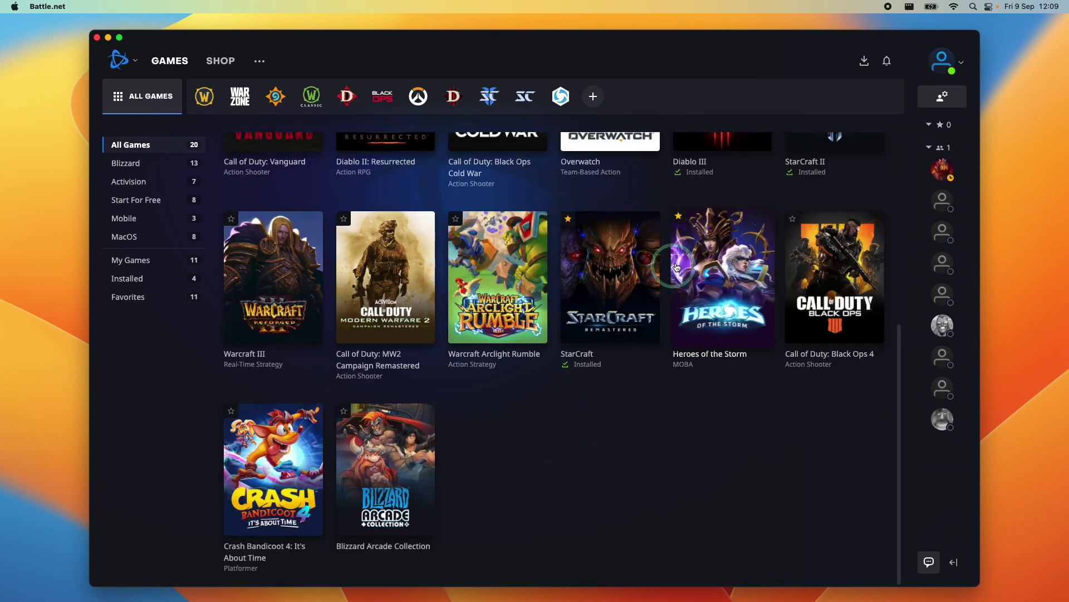
left_click(711, 287)
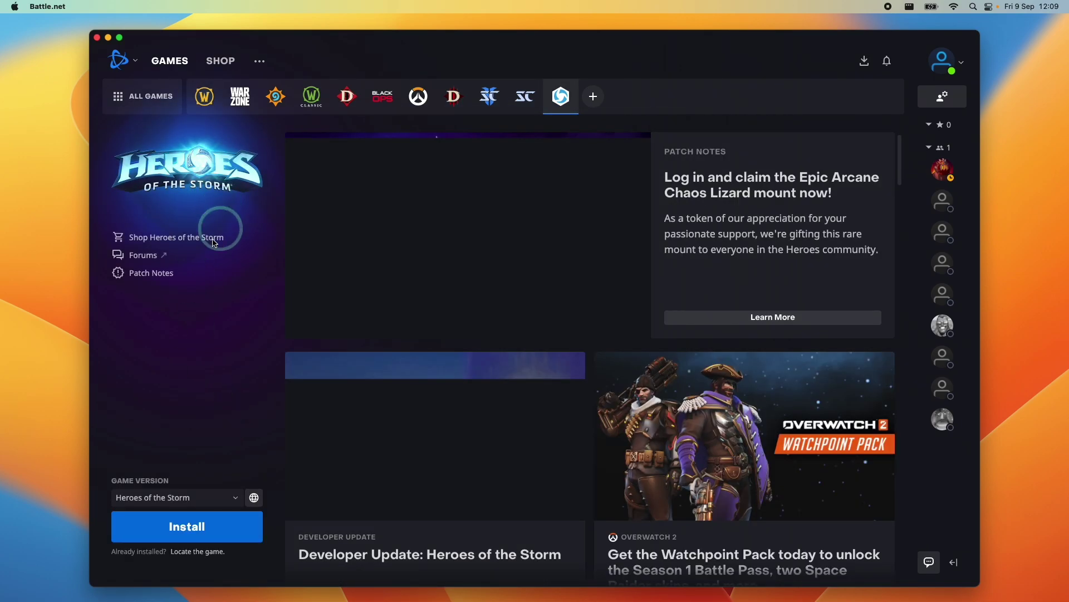
Install Heroes of the Storm in the default Applications folder, keeping English as the language and auto-update enabled
left_click(212, 535)
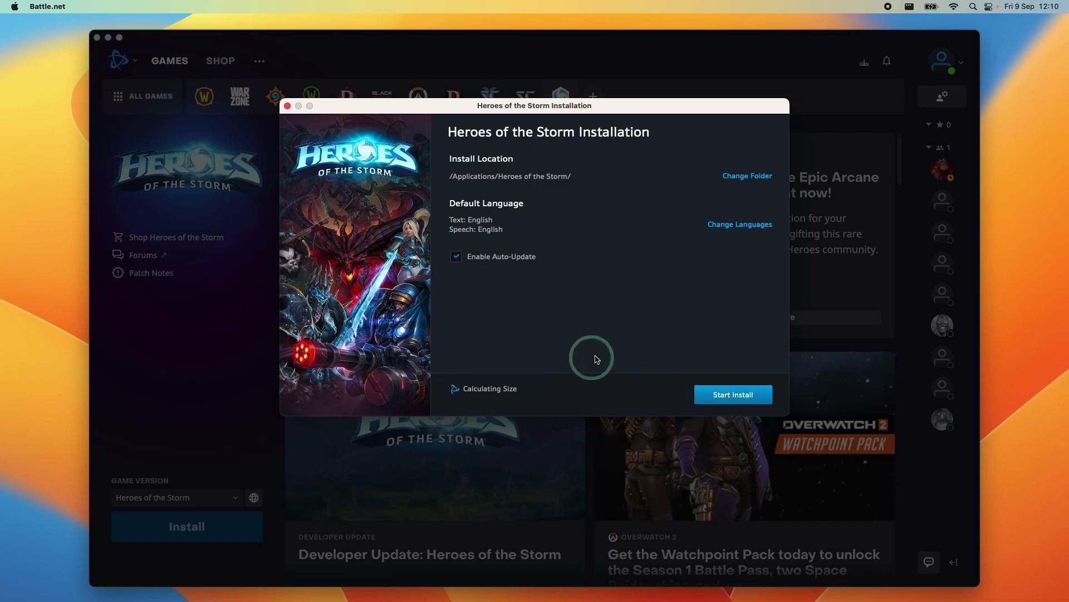
left_click(750, 395)
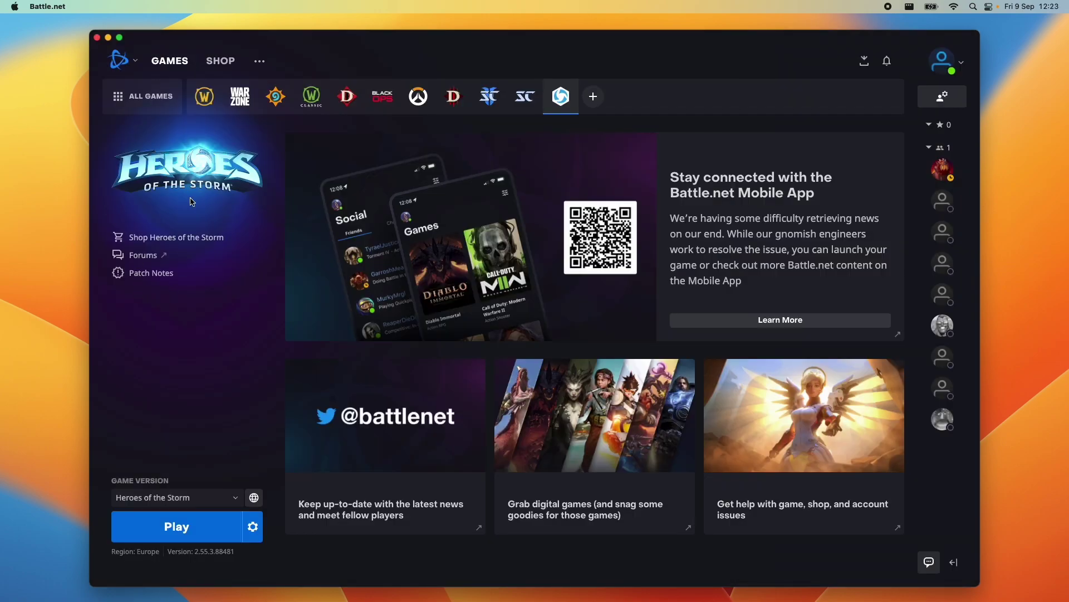
Launch Heroes of the Storm and allow HeroesSwitcher to access files in the Documents folder
left_click(183, 529)
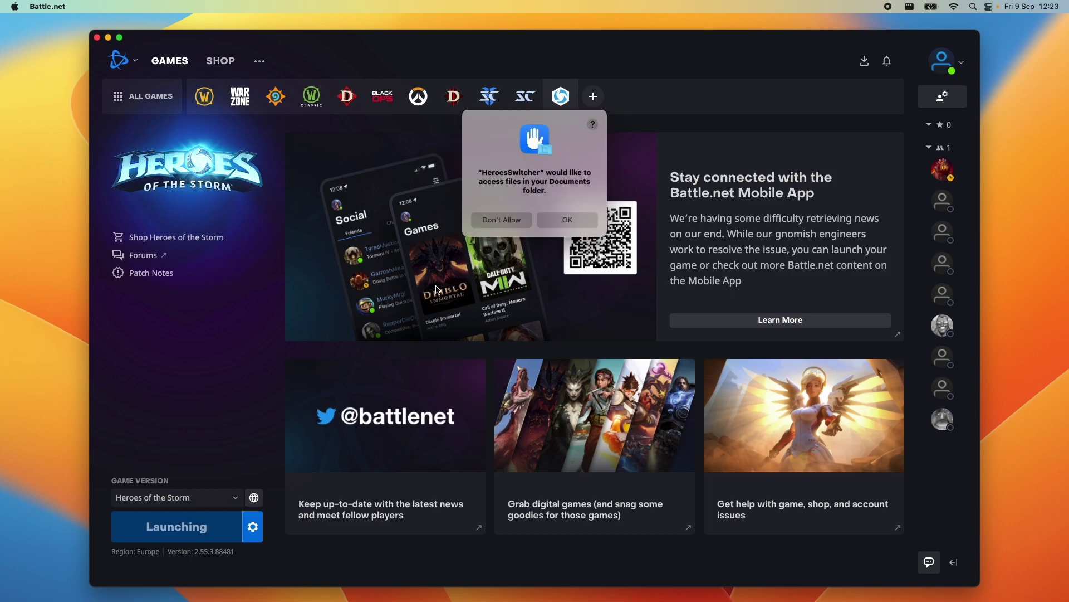
left_click(551, 221)
left_click(553, 214)
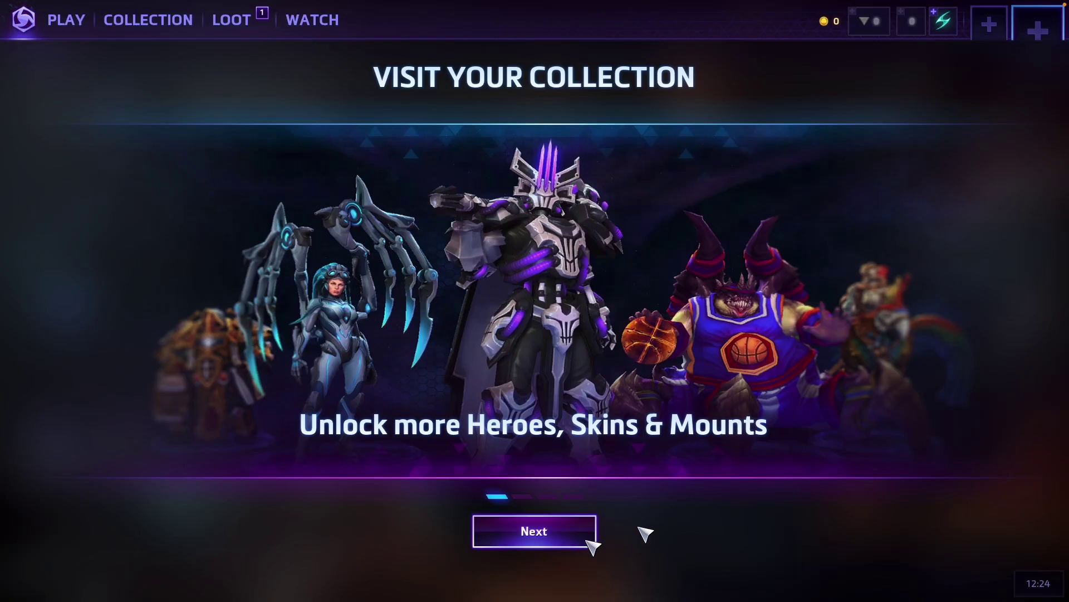
Go through the introductory pages about the collection to reach the game's Play screen
left_click(566, 532)
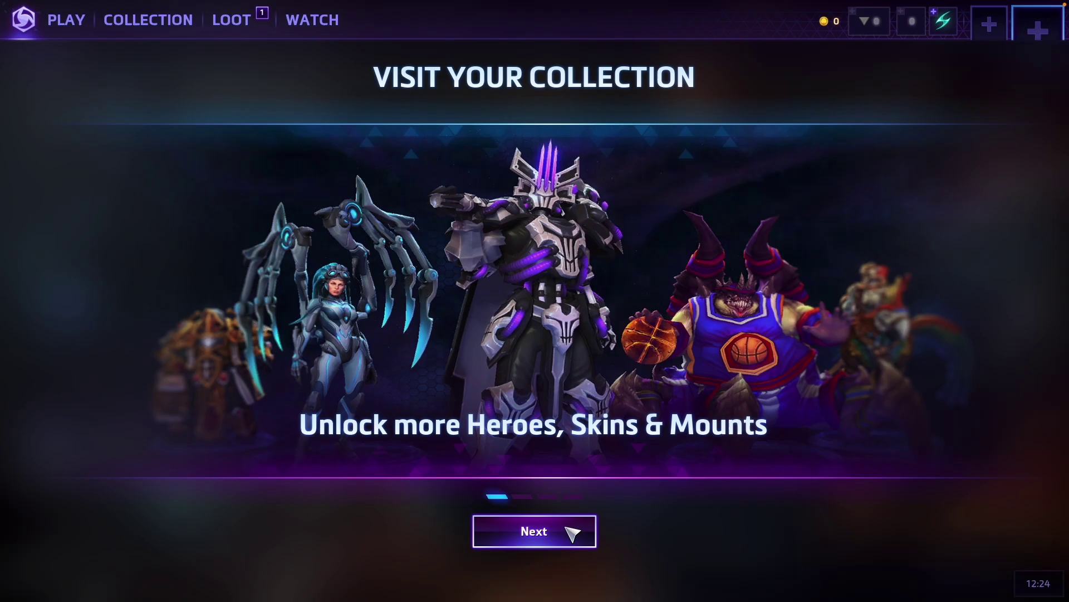
left_click(566, 532)
left_click(566, 532)
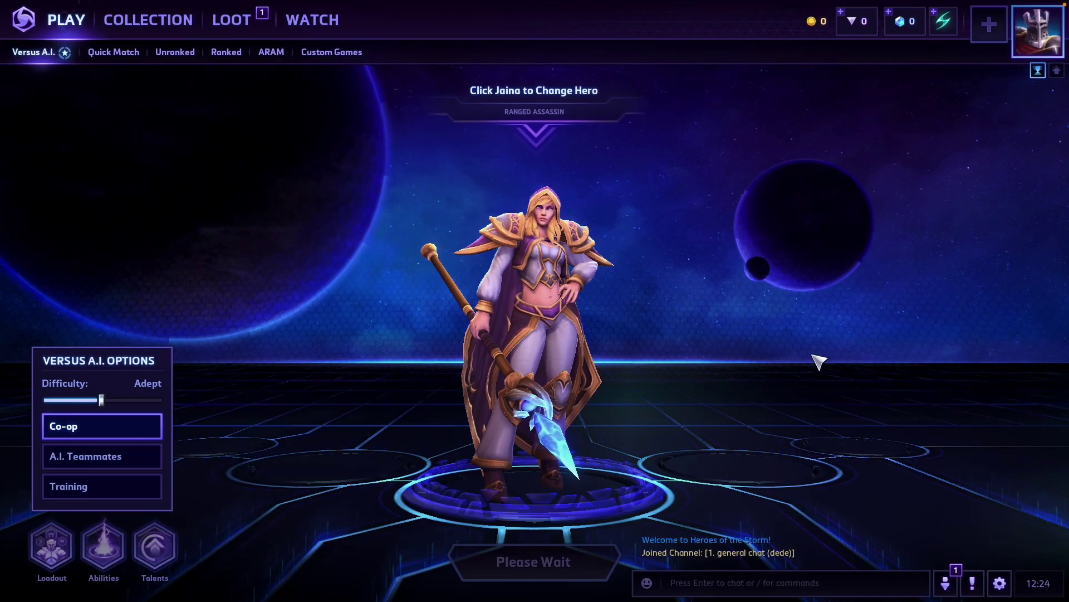
Set the game's display mode to Windowed in the graphics options and accept the change
key("ctrl+o")
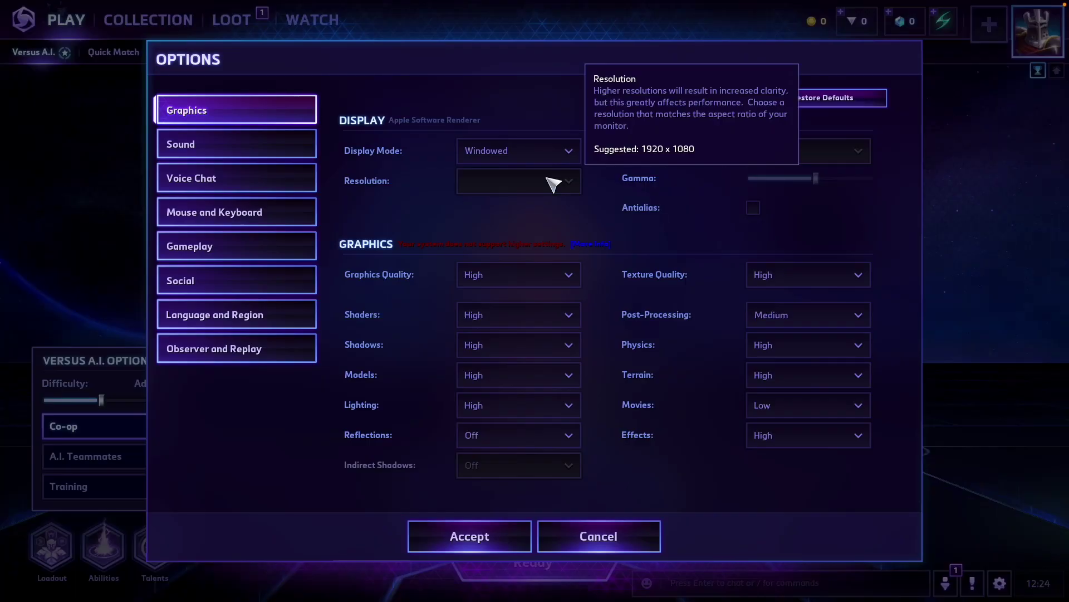
left_click(470, 534)
left_click(239, 277)
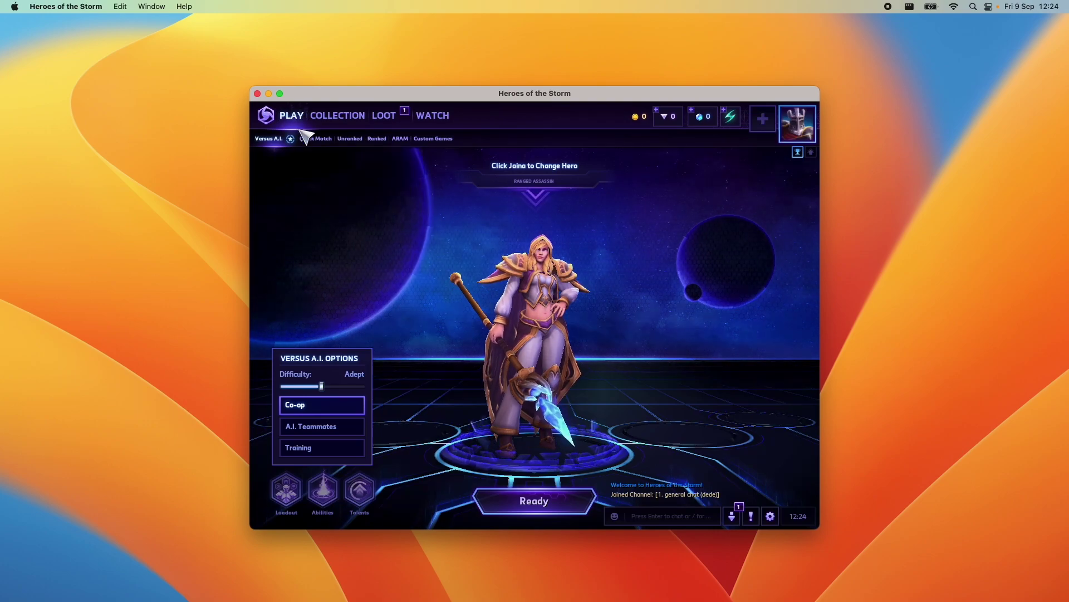
Choose the Training option for Versus A.I. and start the match
left_click(322, 448)
left_click(533, 502)
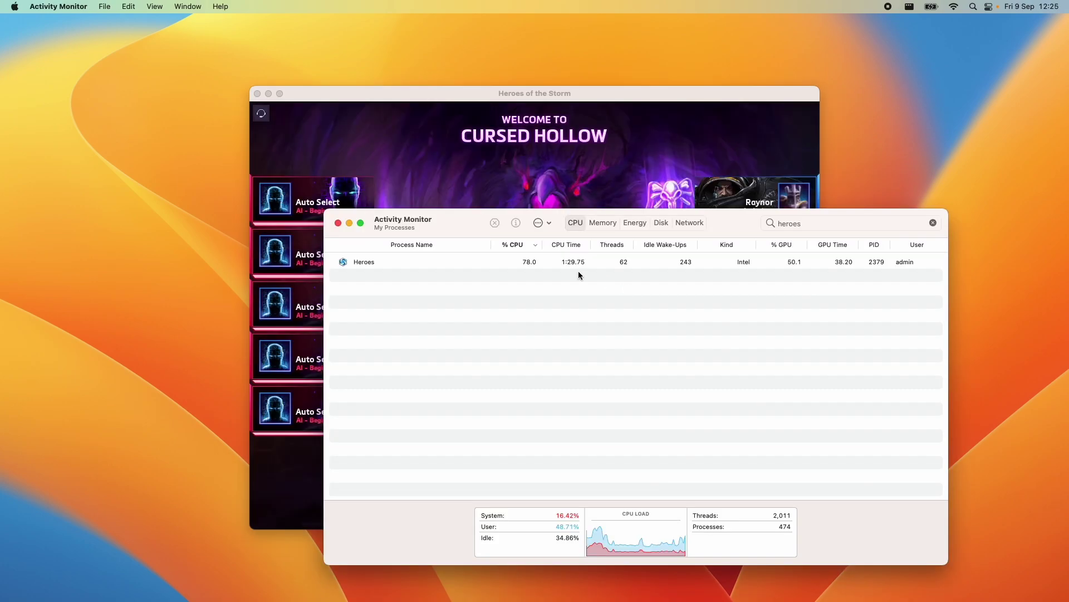
Examine the Heroes process in Activity Monitor, including its kind and CPU and GPU usage, and minimize the monitor
left_click(613, 267)
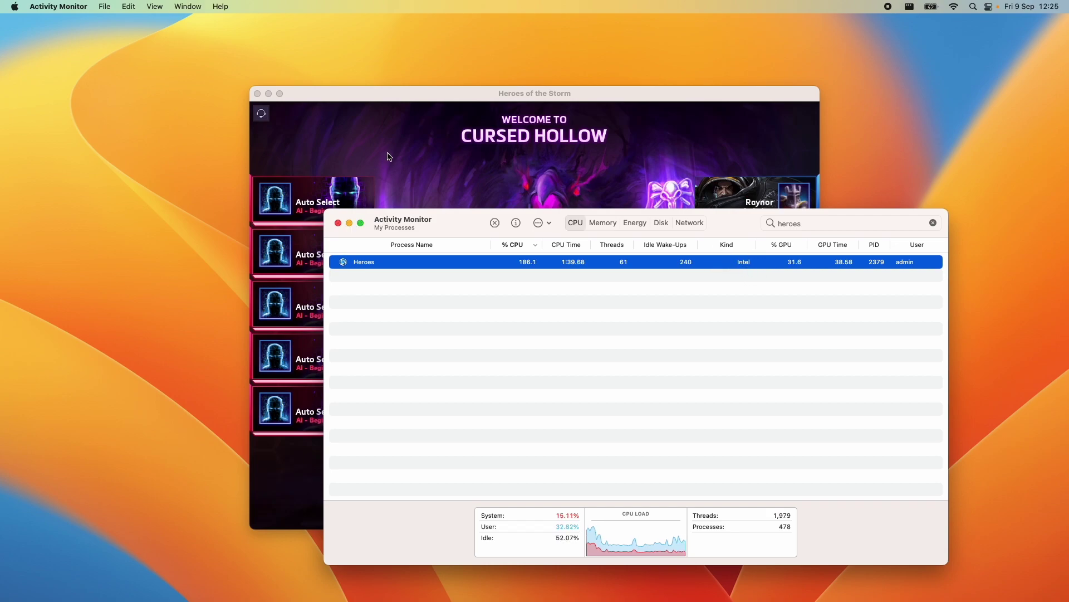
left_click(350, 224)
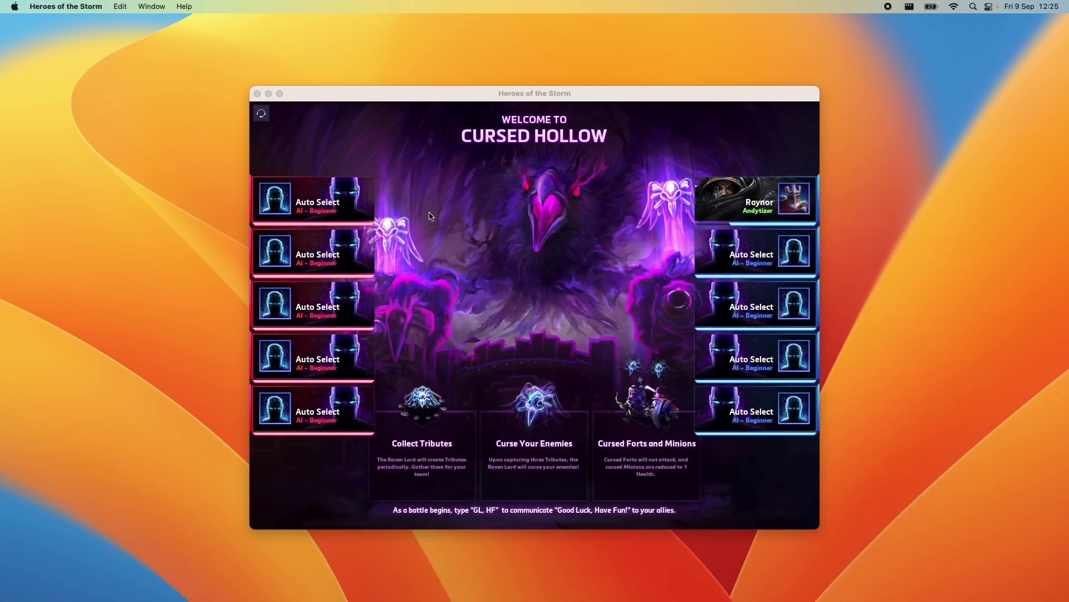
Move the hero Raynor back and forth around the allied base on the Cursed Hollow map
right_click(454, 287)
right_click(516, 330)
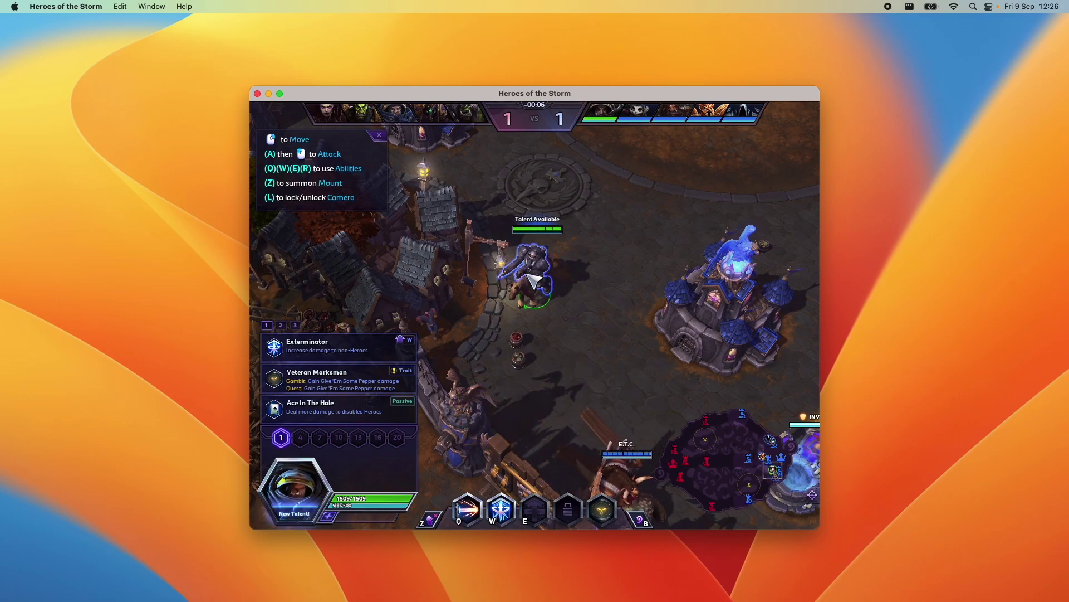
right_click(632, 377)
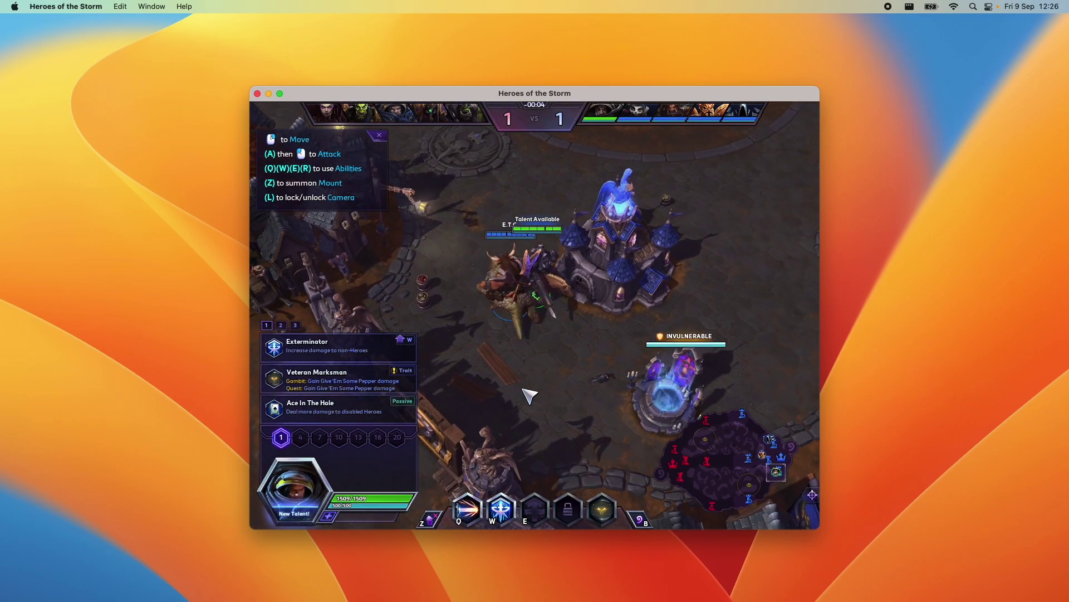
right_click(442, 279)
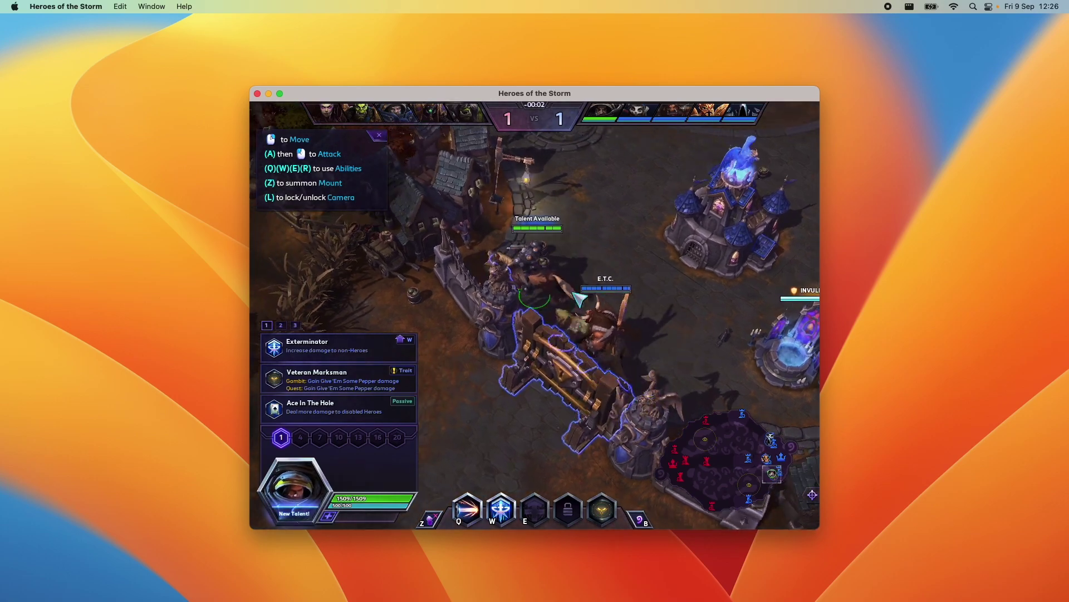
right_click(628, 303)
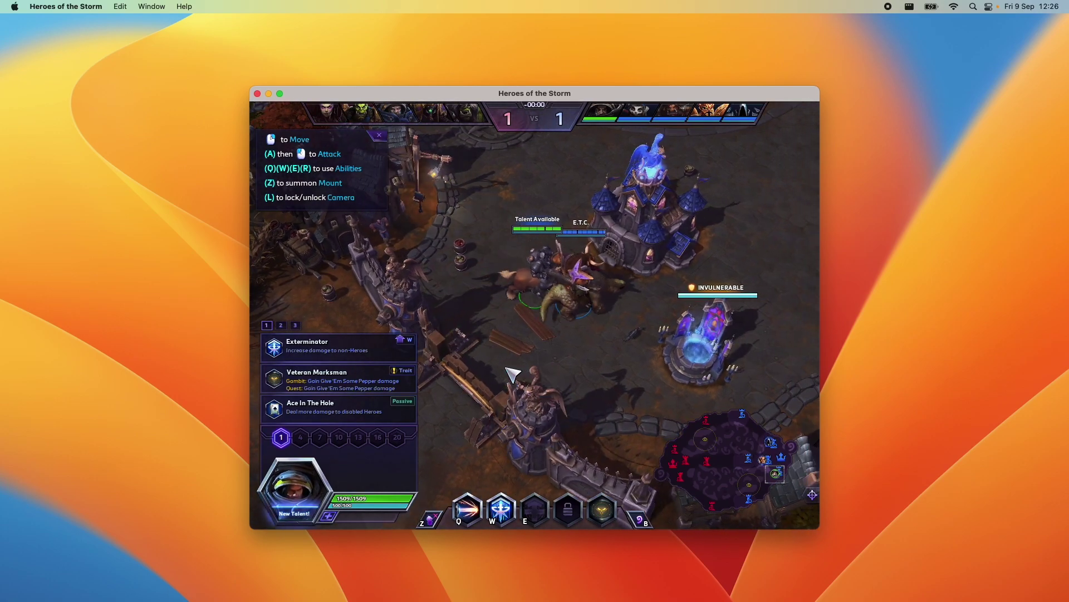